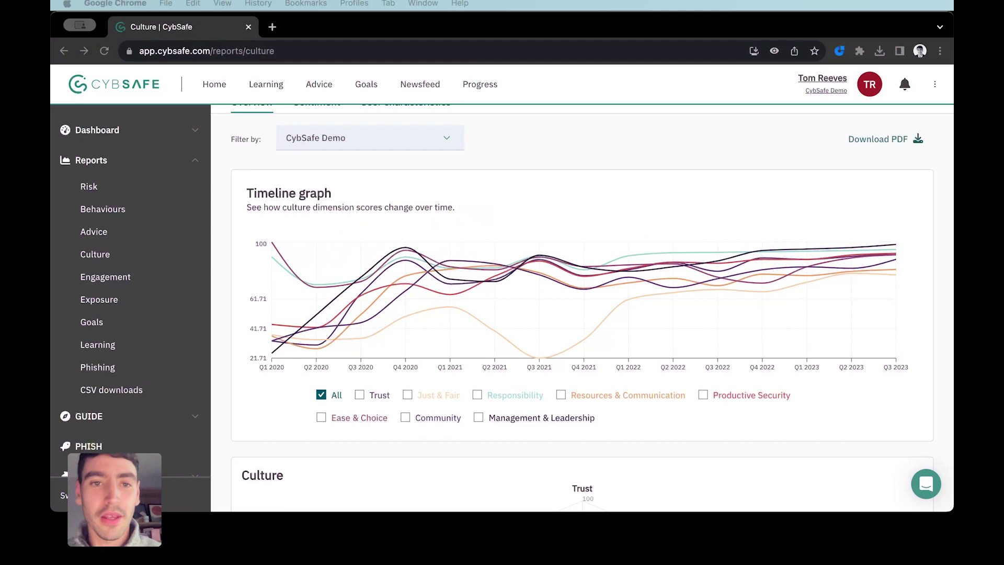
scroll(522, 459, "up", 3)
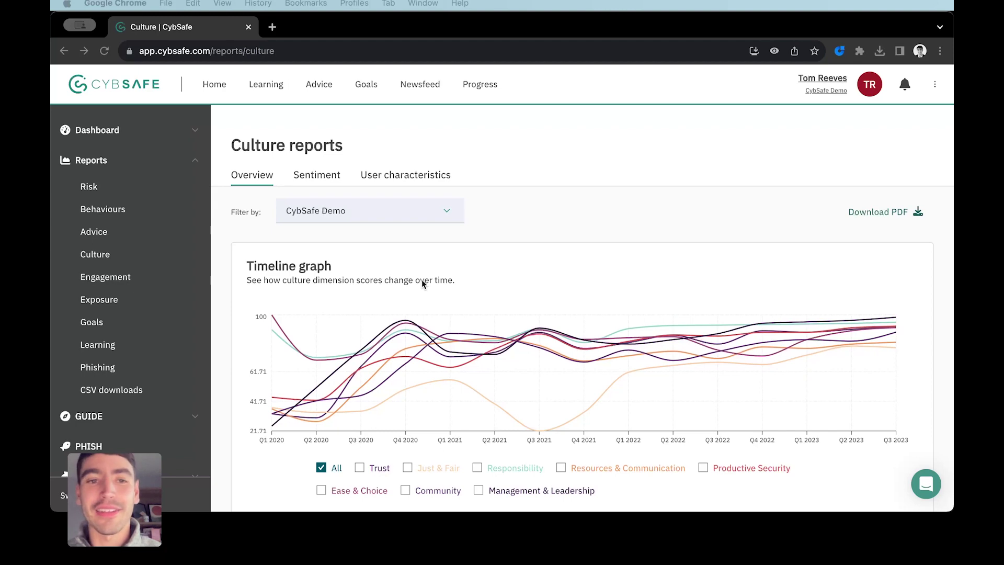
scroll(388, 266, "down", 1)
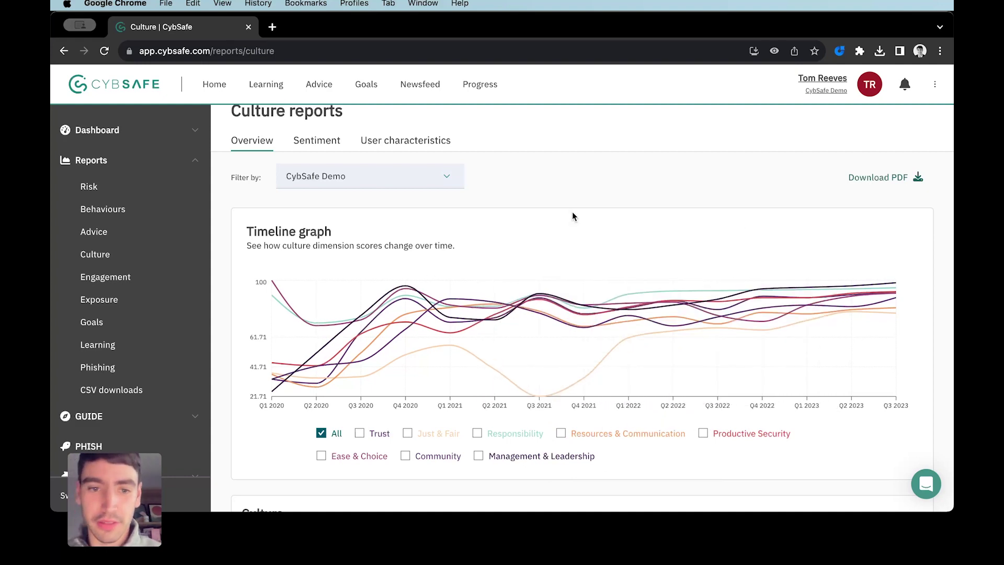
scroll(383, 423, "down", 3)
scroll(383, 422, "down", 3)
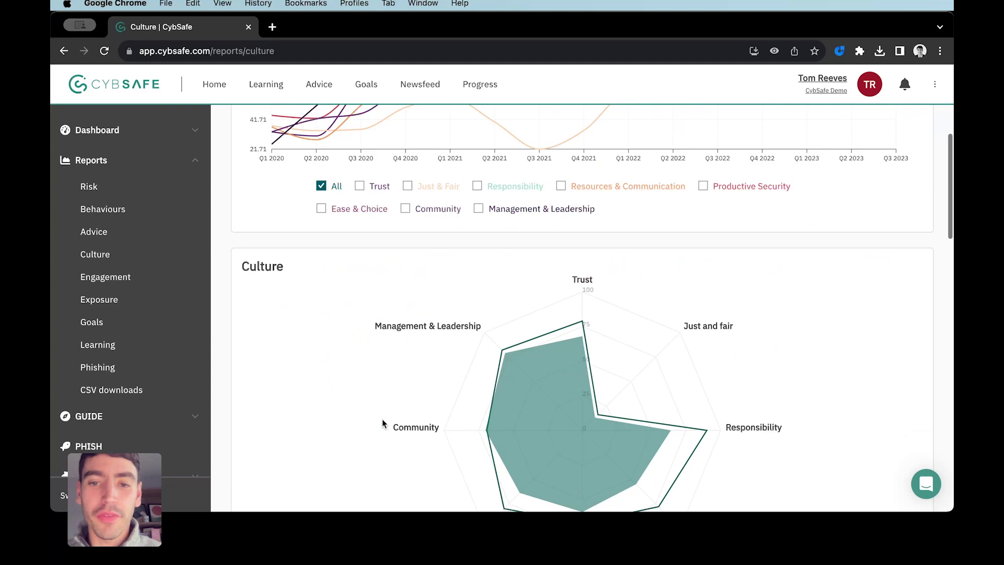
scroll(383, 422, "down", 4)
scroll(383, 423, "up", 2)
scroll(383, 423, "up", 2)
scroll(383, 424, "up", 2)
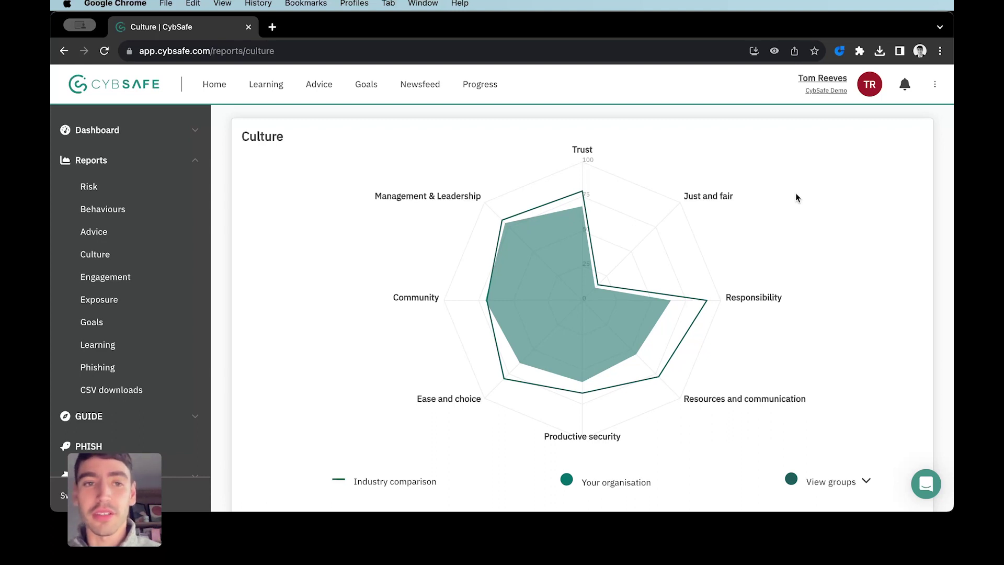
scroll(706, 314, "down", 1)
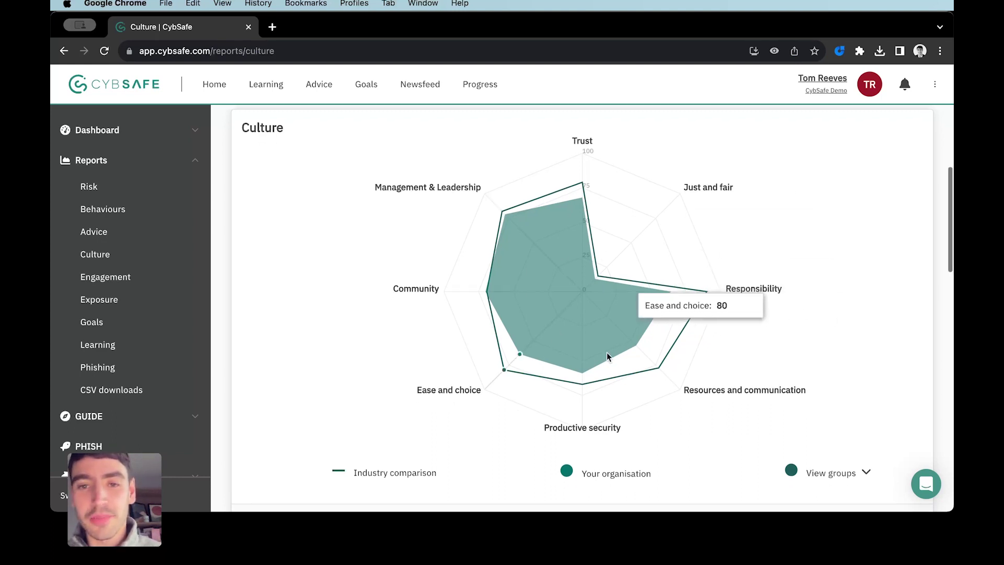
scroll(792, 260, "down", 5)
scroll(791, 260, "down", 3)
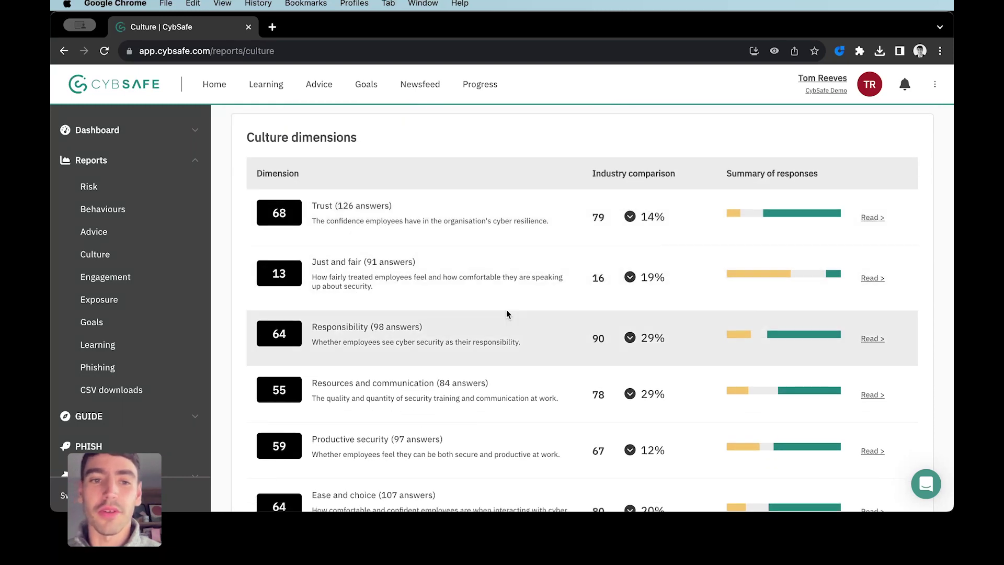
scroll(506, 310, "down", 3)
scroll(410, 315, "down", 5)
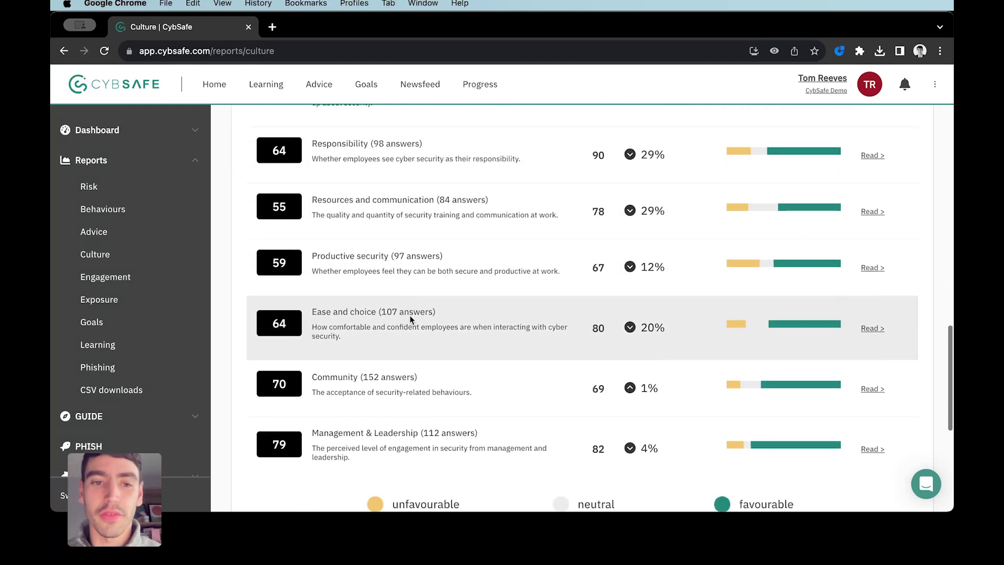
scroll(410, 315, "up", 5)
scroll(428, 220, "down", 2)
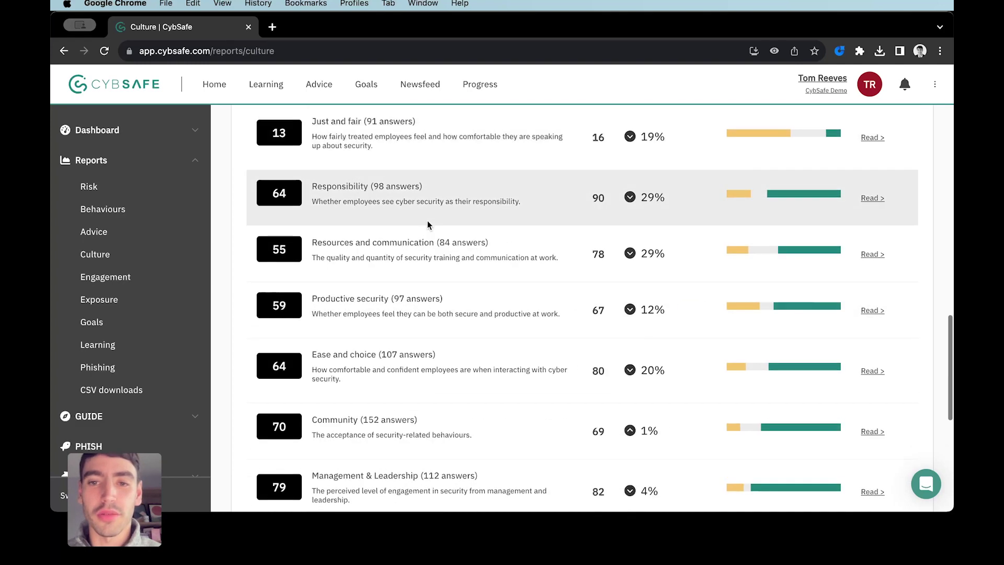
scroll(434, 292, "up", 2)
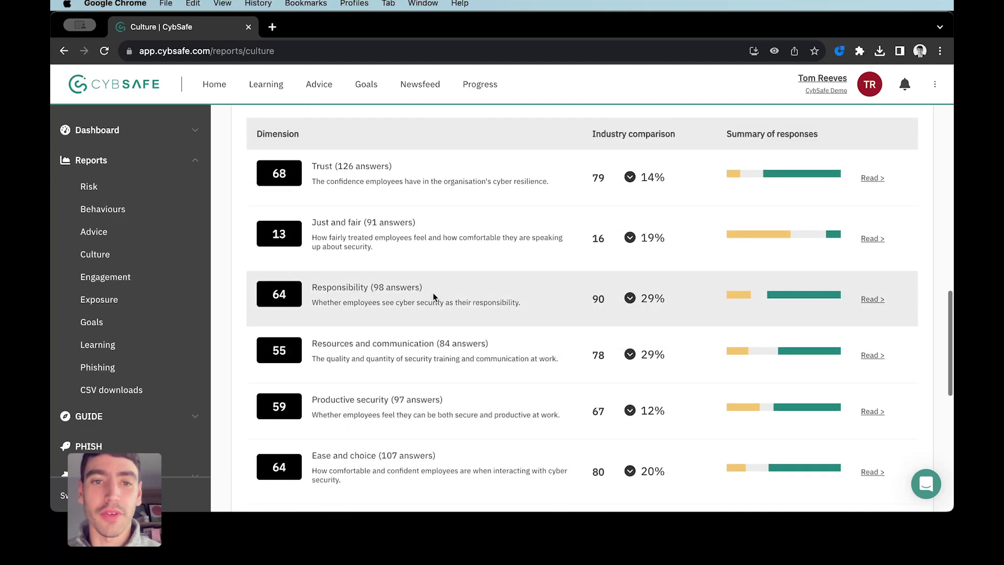
scroll(434, 293, "down", 3)
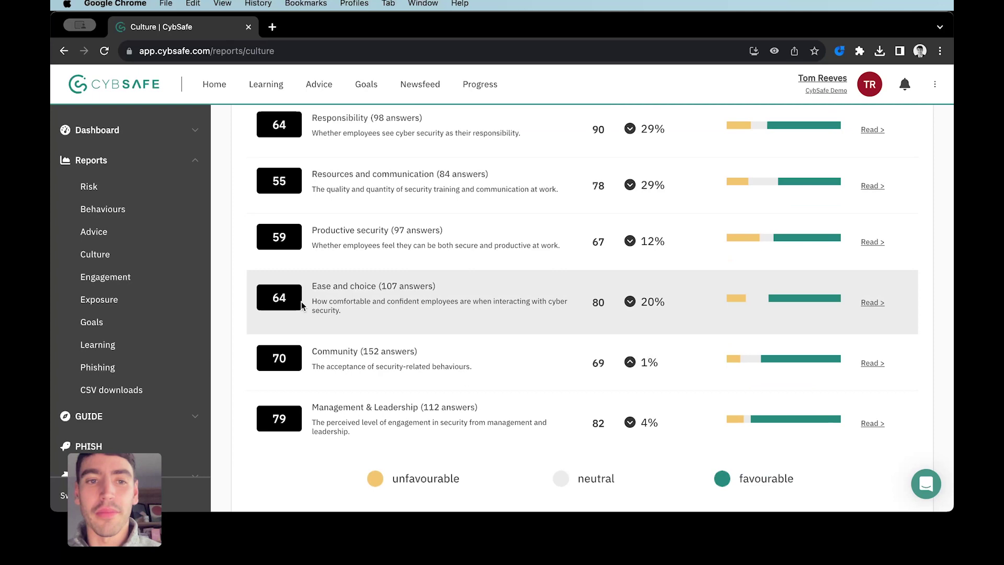
scroll(438, 301, "up", 3)
scroll(438, 301, "up", 3)
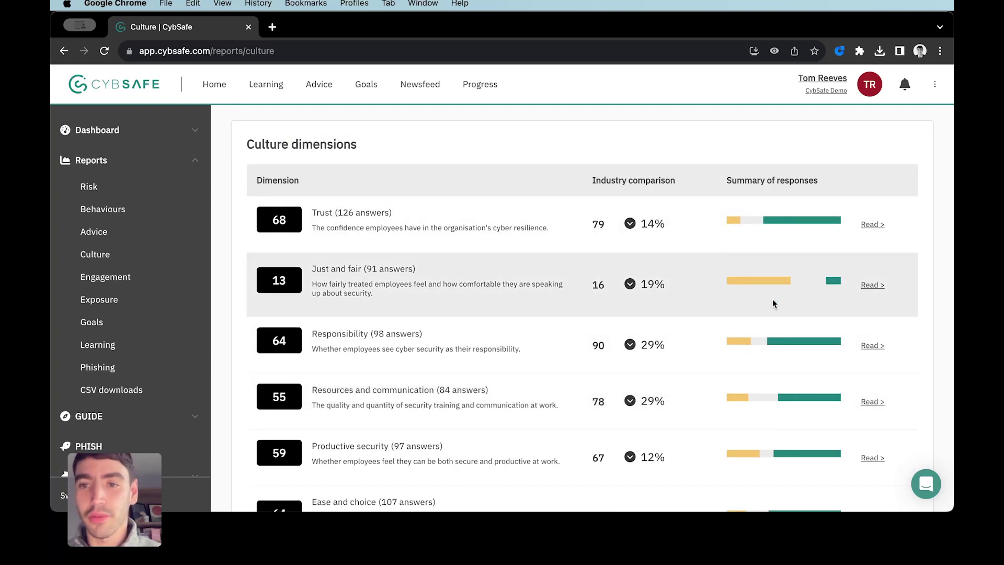
scroll(790, 301, "down", 2)
scroll(789, 300, "down", 2)
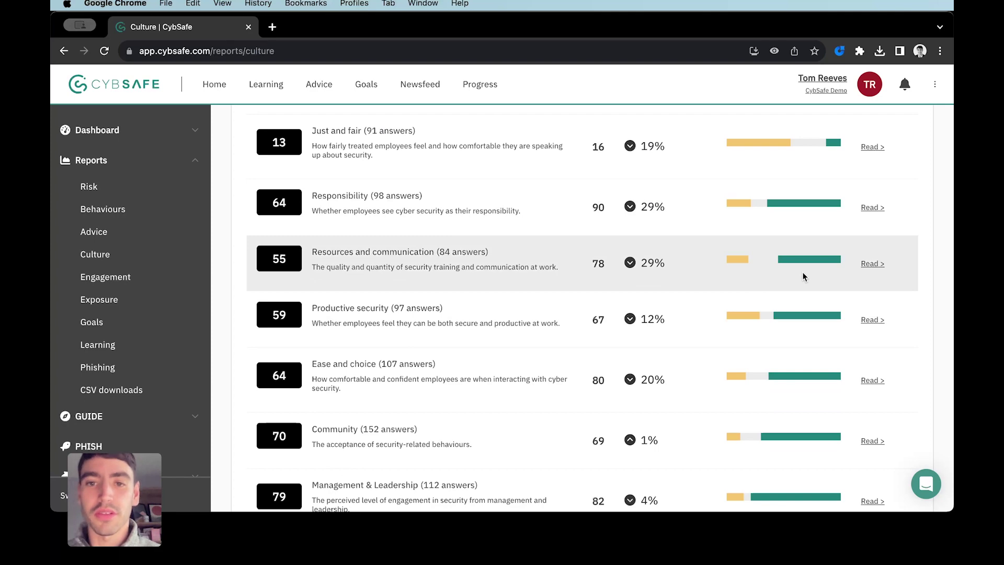
scroll(804, 276, "down", 5)
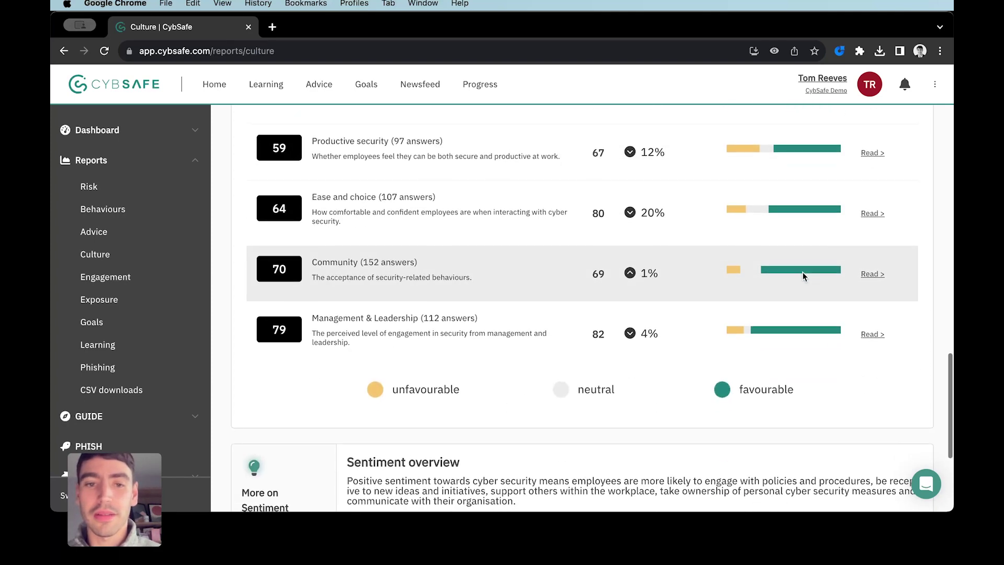
scroll(803, 276, "down", 2)
scroll(804, 276, "down", 2)
scroll(804, 277, "down", 2)
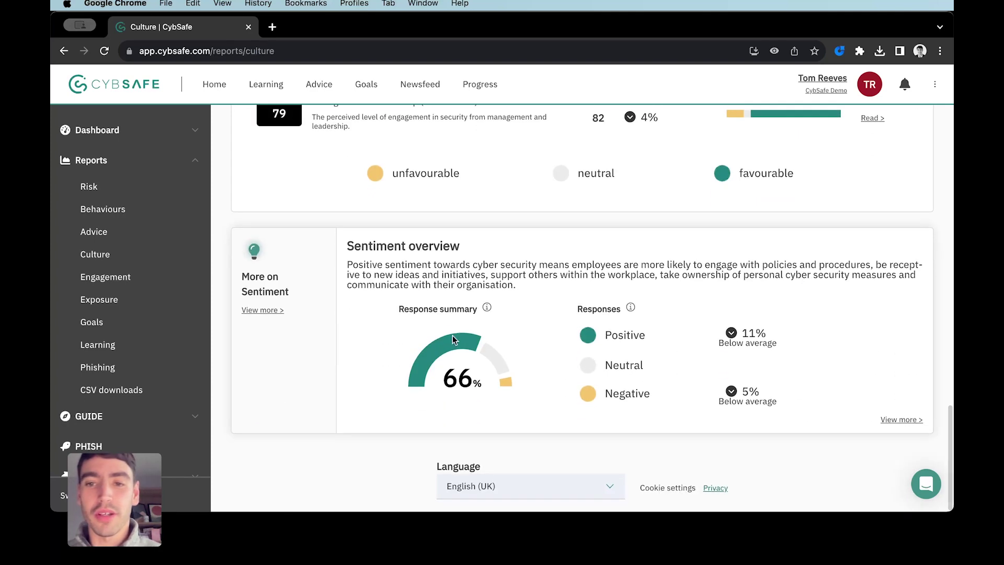
scroll(646, 323, "up", 8)
scroll(646, 325, "up", 5)
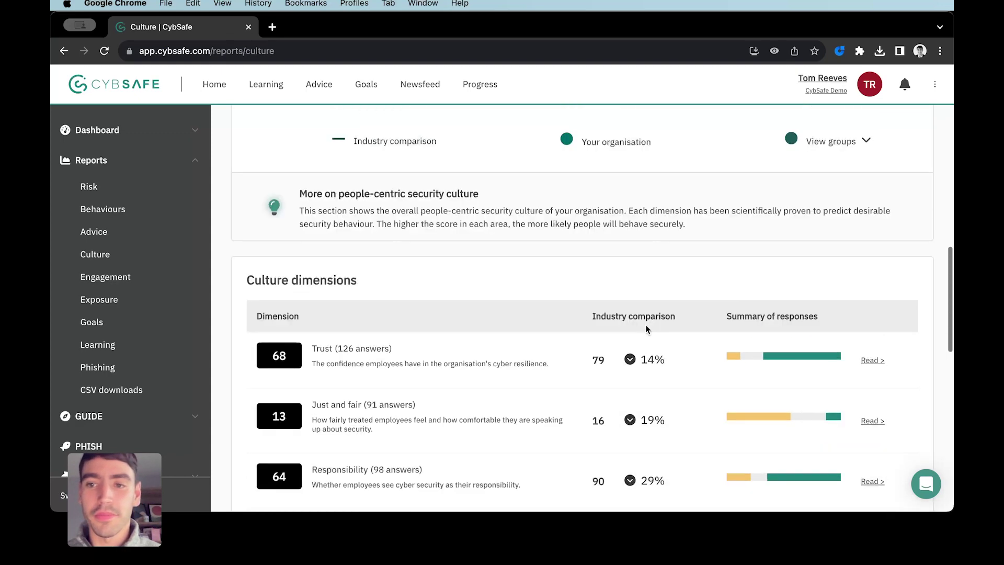
Open the Trust row's 'Read' report from the Culture dimensions table.
left_click(873, 361)
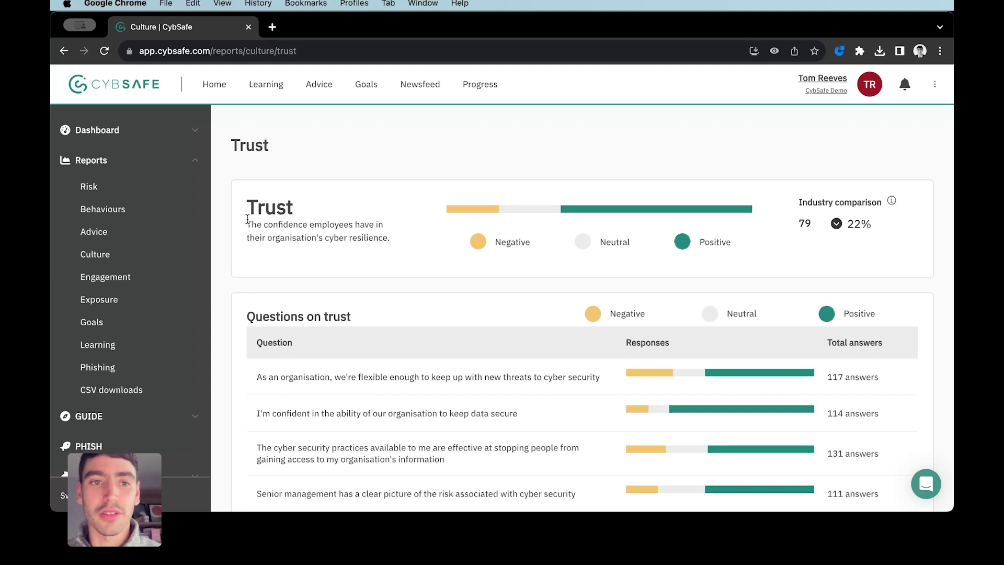
left_click_drag(246, 222, 388, 235)
left_click(389, 235)
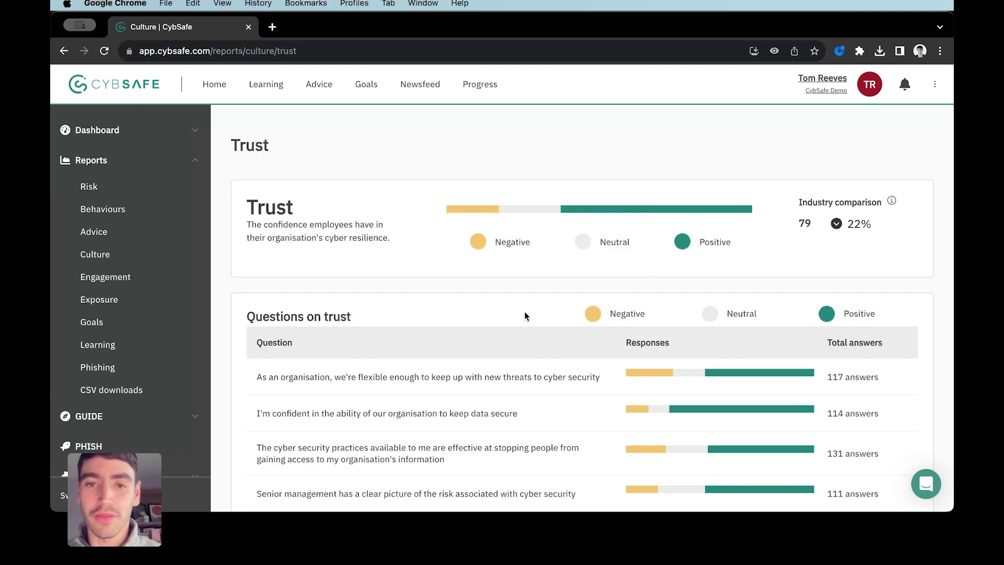
scroll(525, 311, "down", 5)
scroll(525, 312, "down", 5)
scroll(525, 312, "down", 3)
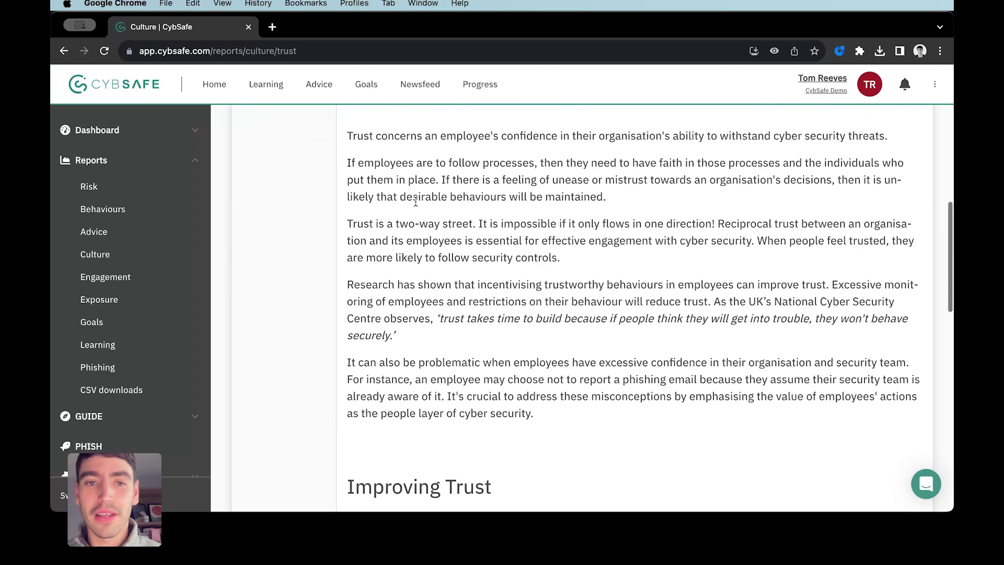
scroll(549, 277, "down", 5)
scroll(548, 277, "down", 5)
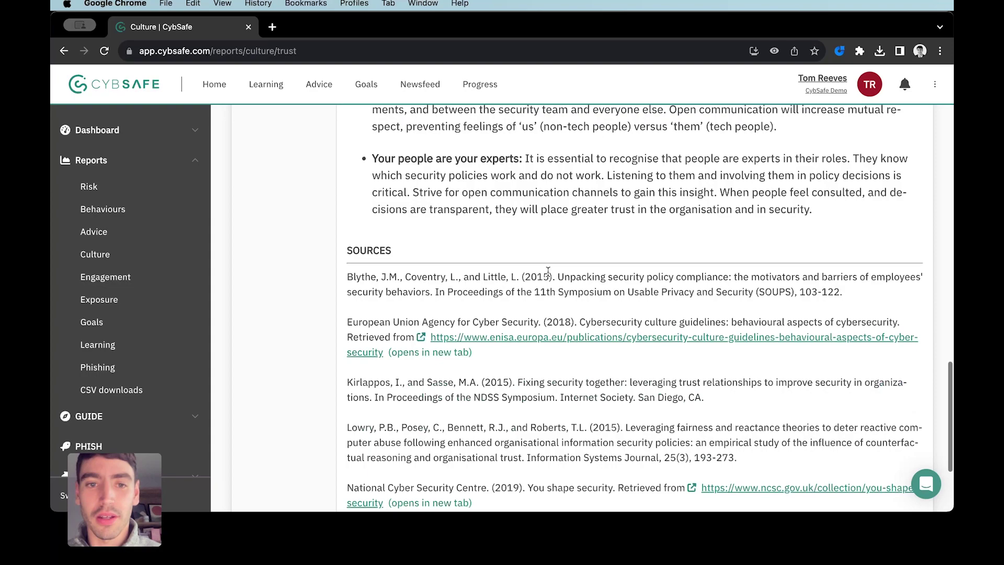
scroll(547, 274, "down", 5)
scroll(547, 274, "up", 2)
scroll(547, 274, "up", 15)
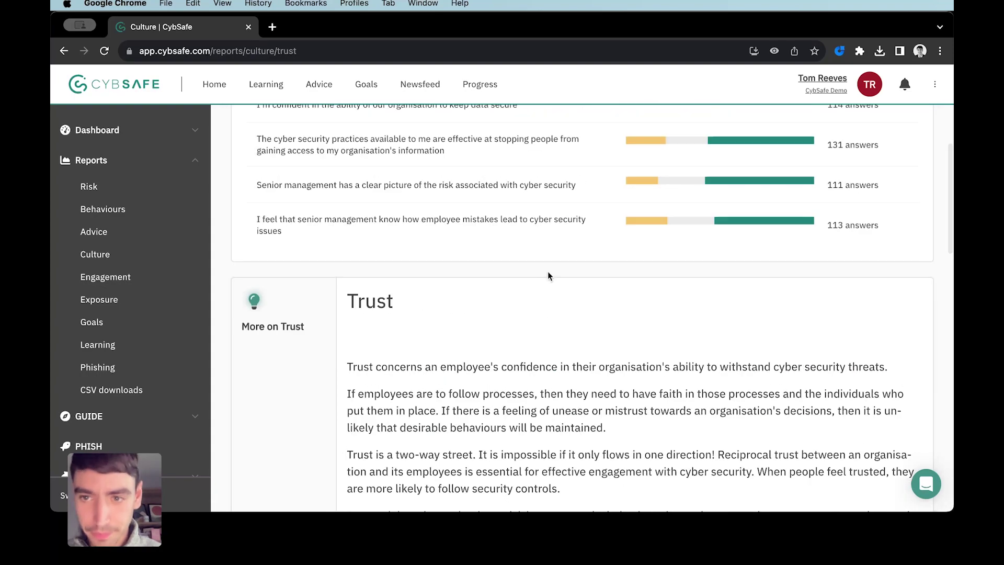
scroll(548, 273, "down", 3)
scroll(548, 274, "up", 6)
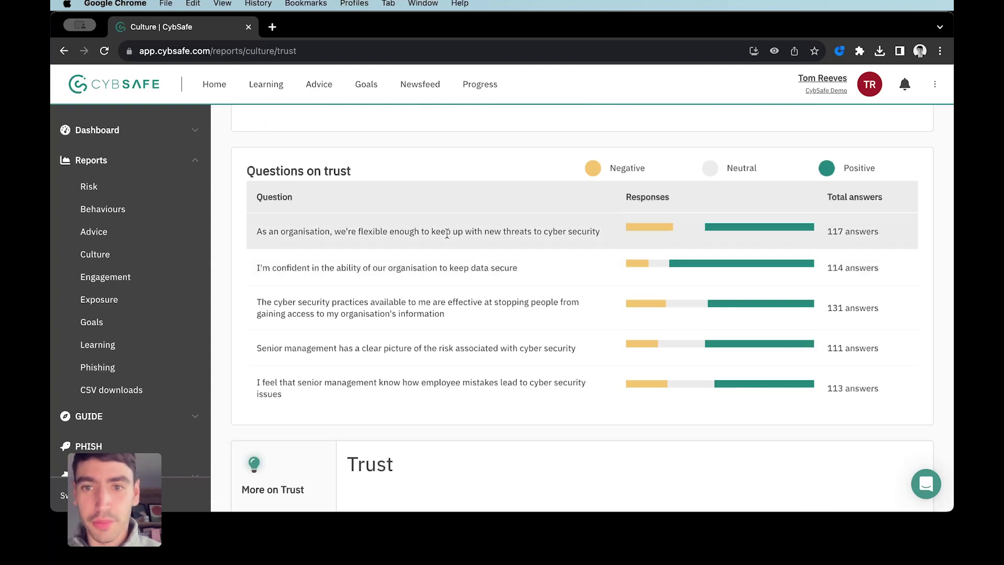
scroll(431, 385, "up", 4)
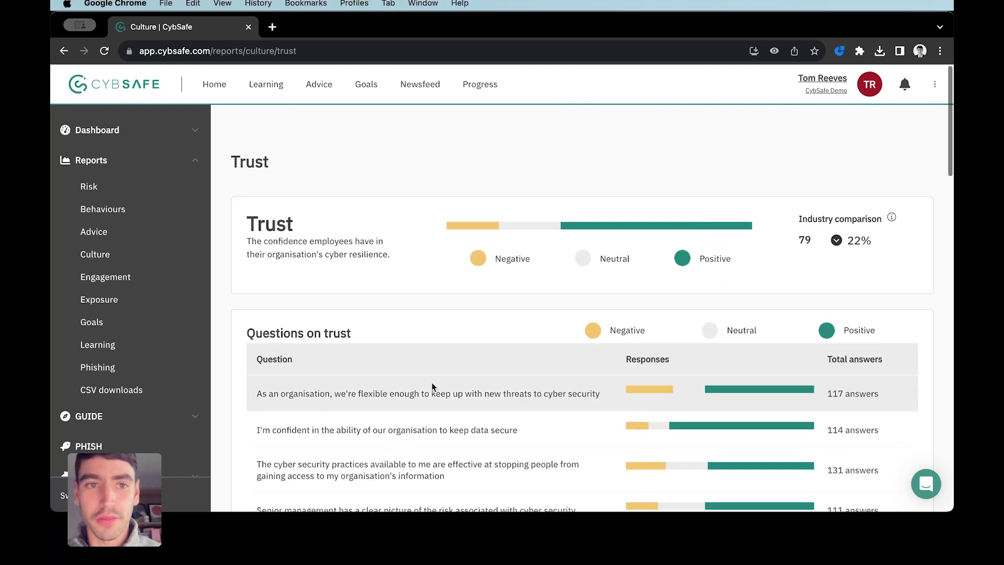
Go back with Alt+Left from the Trust detail page to Culture reports.
key("alt+Left")
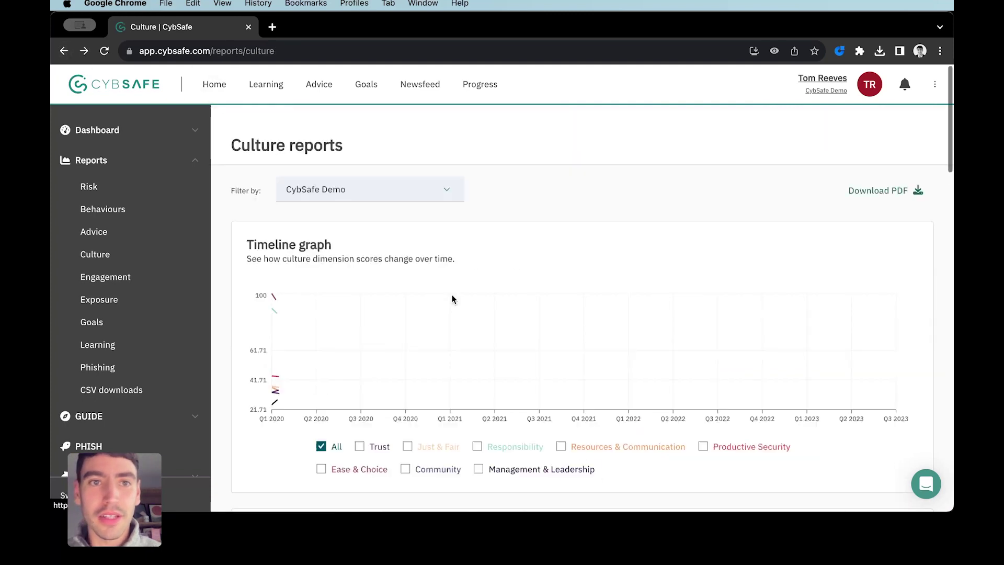
scroll(452, 299, "down", 5)
scroll(452, 299, "down", 5)
scroll(452, 299, "down", 5)
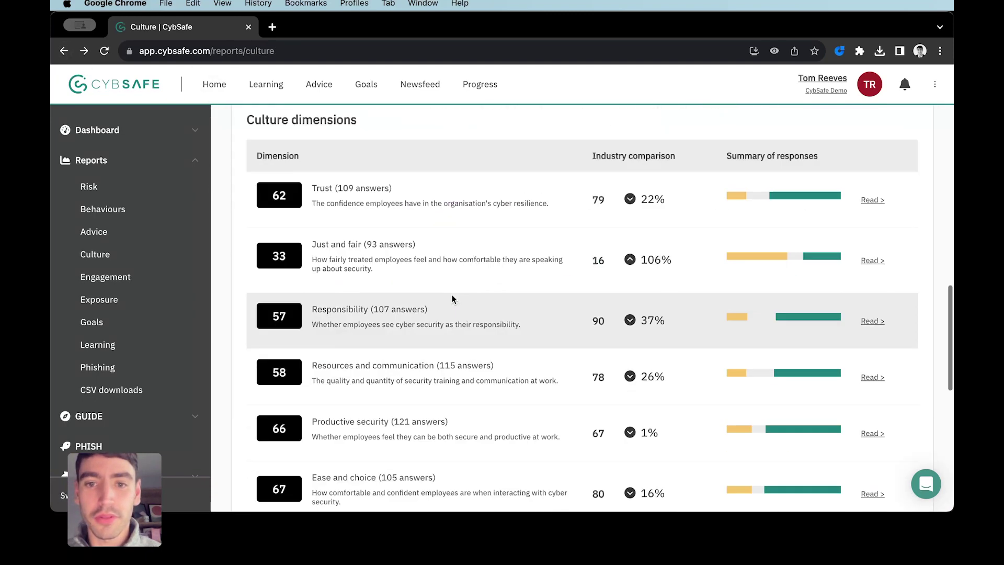
scroll(453, 299, "down", 5)
scroll(453, 299, "up", 4)
scroll(452, 300, "up", 4)
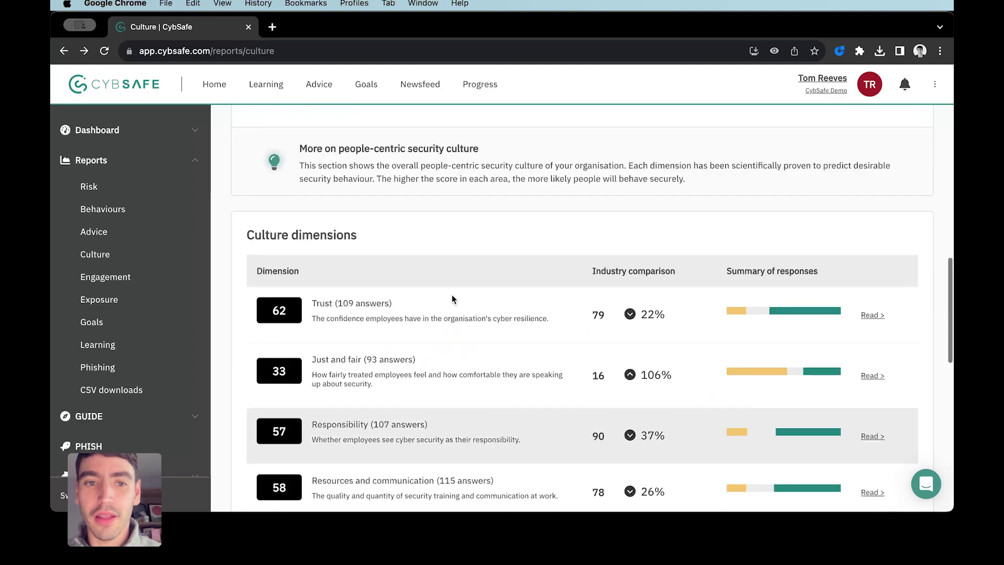
scroll(453, 299, "up", 5)
scroll(452, 299, "up", 3)
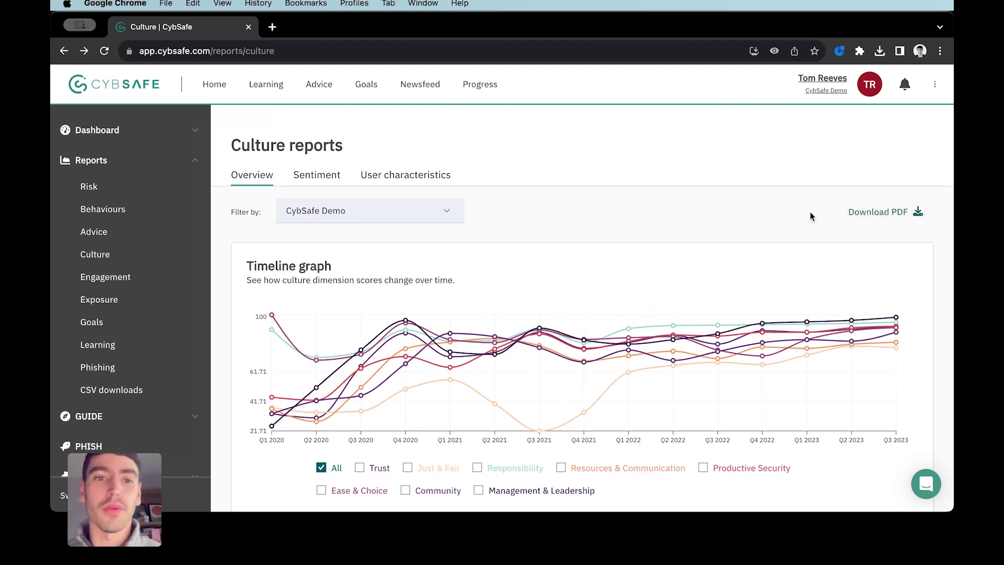
scroll(811, 212, "down", 3)
scroll(811, 212, "down", 5)
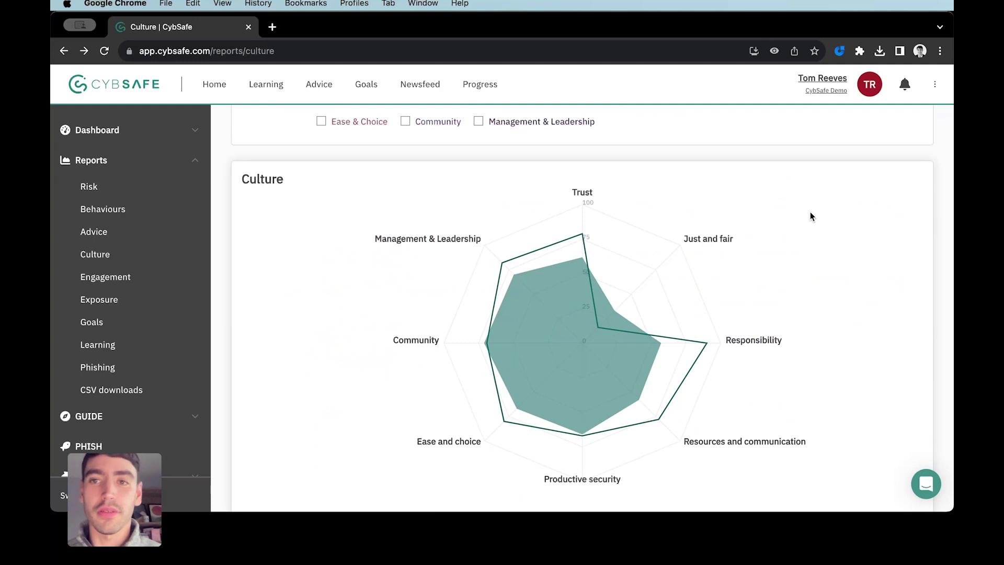
scroll(810, 212, "down", 5)
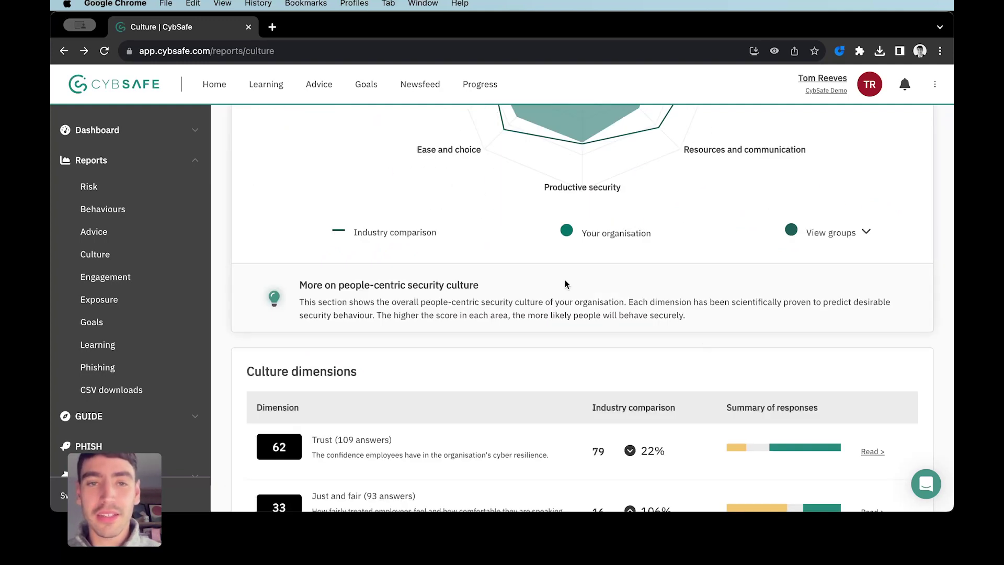
scroll(565, 280, "up", 10)
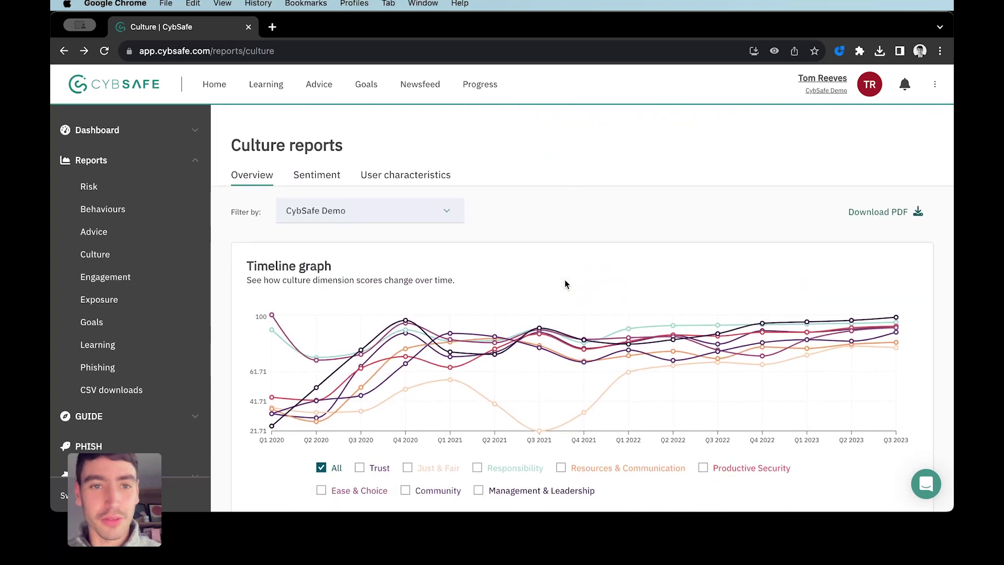